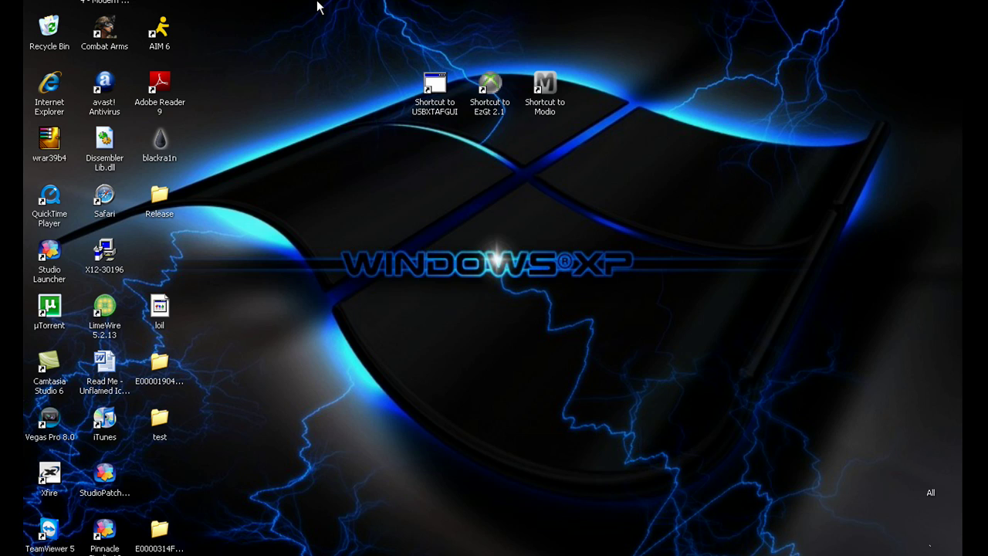
Step: Select and deselect the Usb Xtaf Xplorer, EzGt 2.1 and Modio shortcuts on the desktop
drag(314, 11, 648, 192)
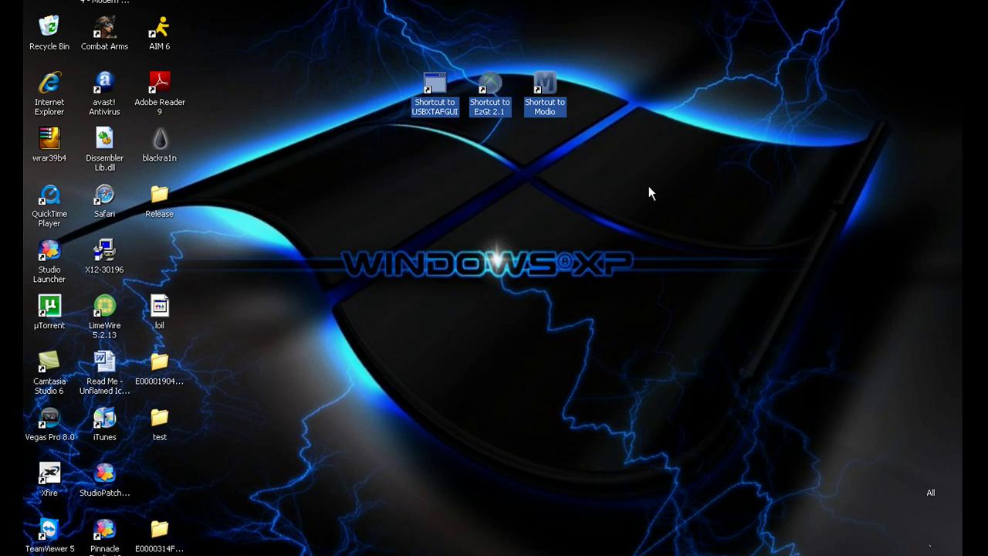
click(476, 198)
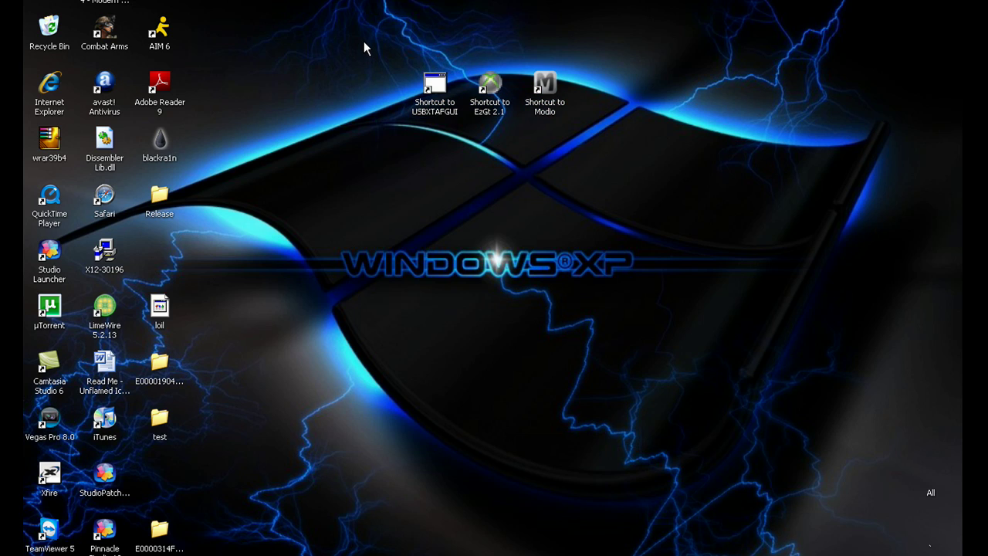
drag(346, 36, 613, 156)
click(441, 141)
drag(454, 28, 522, 176)
drag(526, 15, 576, 162)
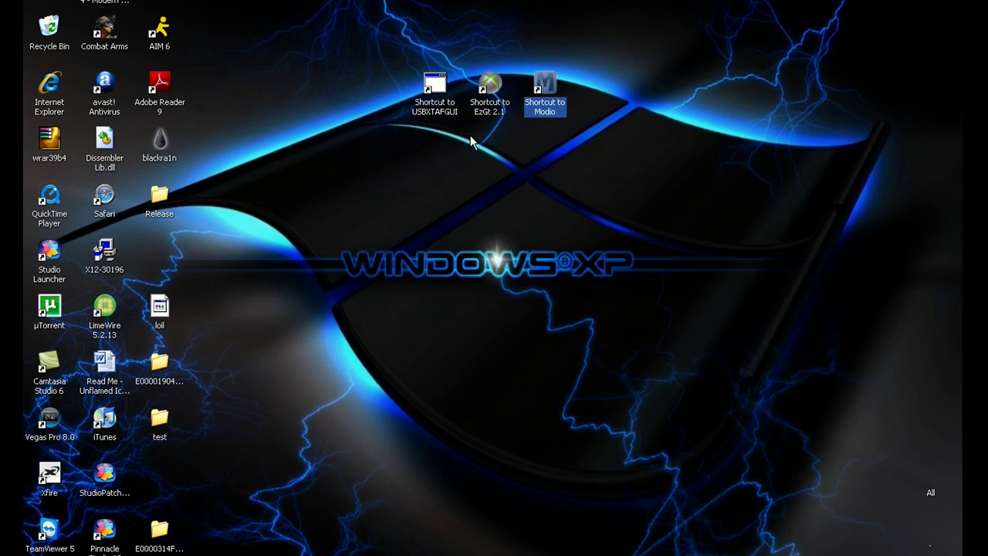
drag(328, 17, 610, 174)
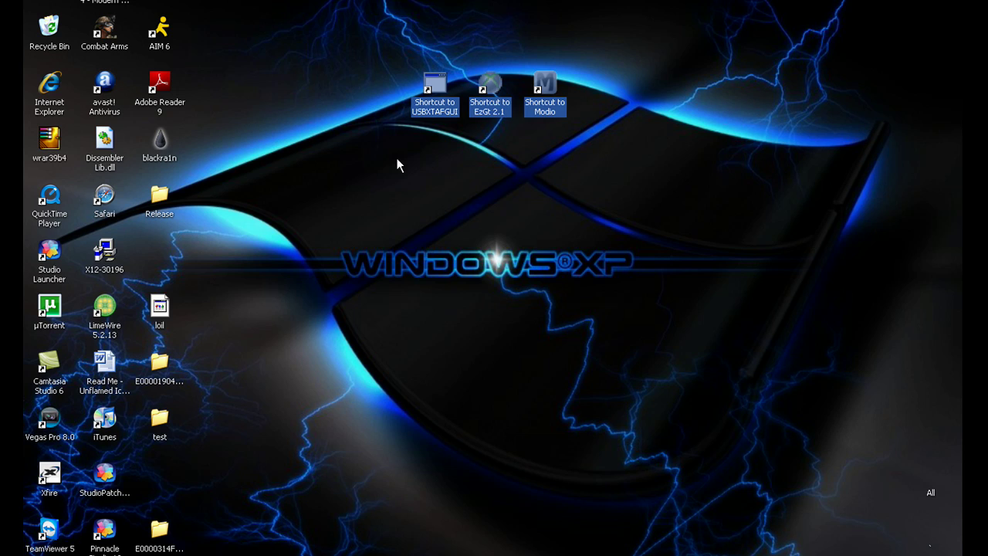
click(387, 149)
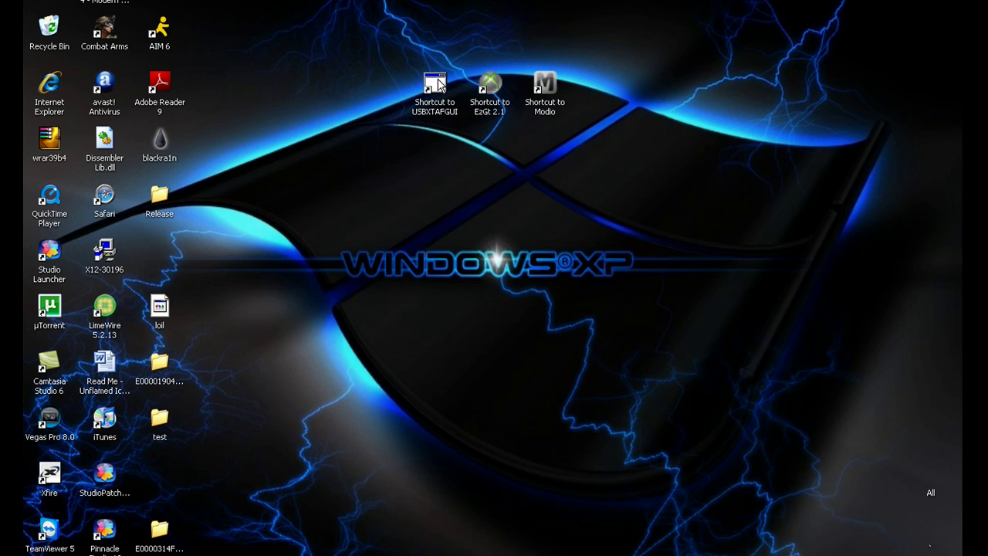
Step: Launch Usb Xtaf Xplorer, open the USB device, and browse Content > E000019048C80A73 > FFFE07DF to the profile
double_click(431, 80)
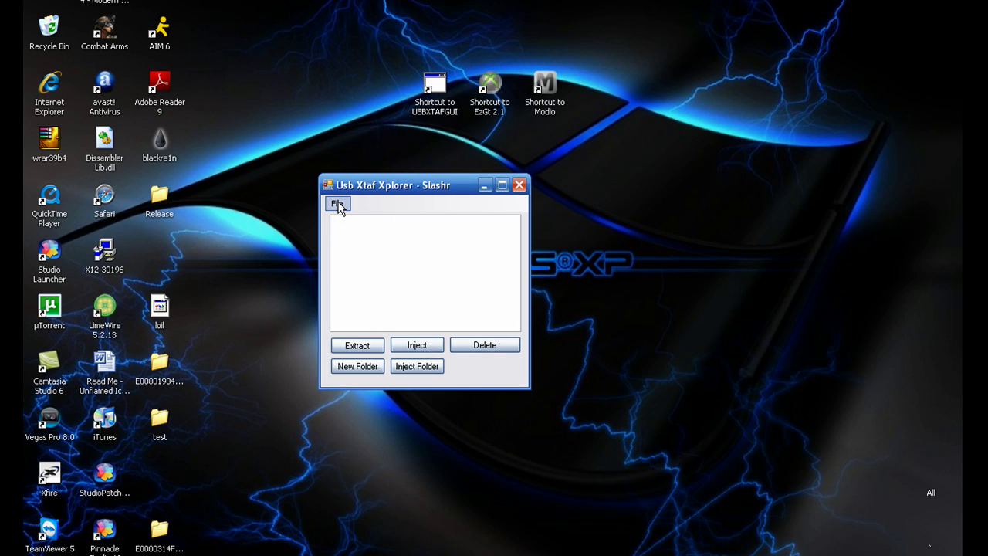
click(337, 205)
click(364, 220)
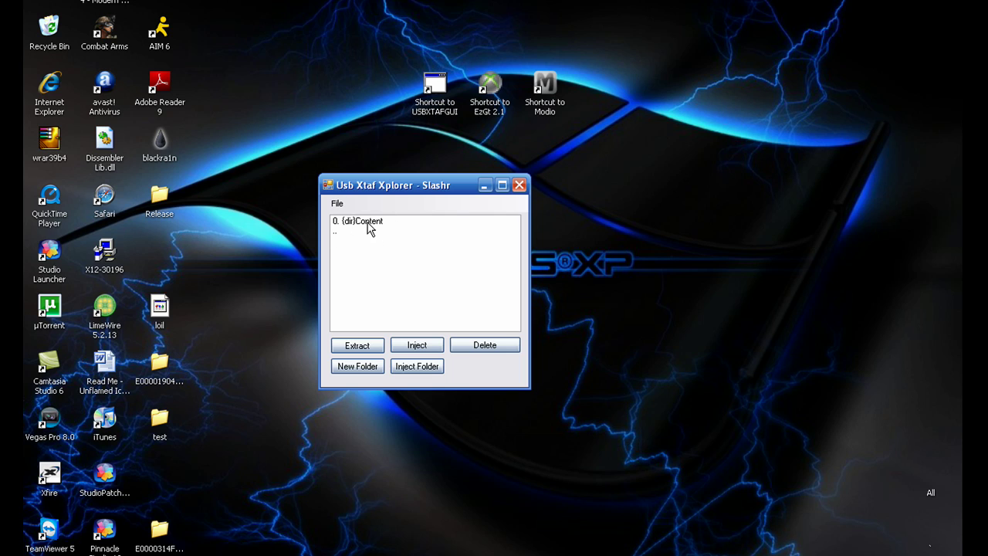
double_click(357, 223)
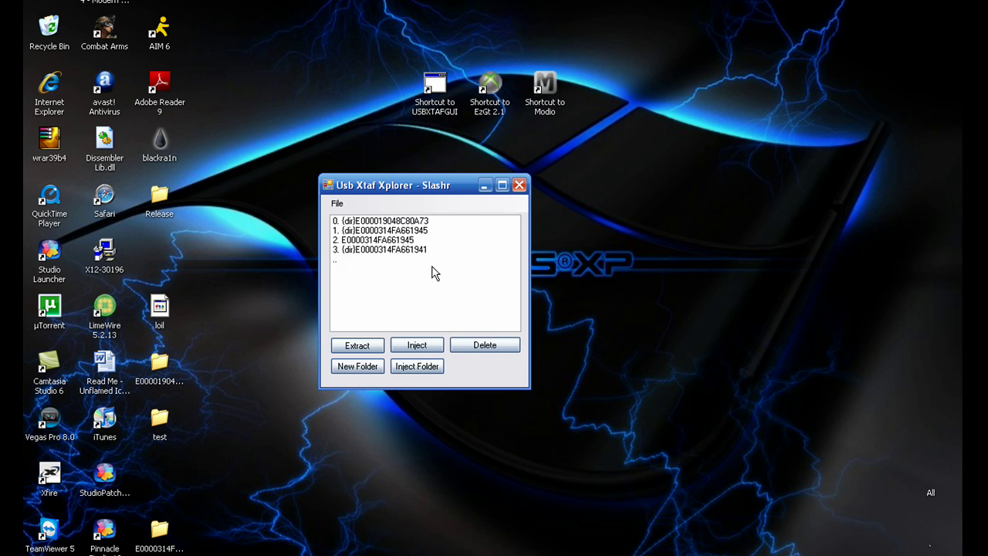
drag(435, 273, 396, 214)
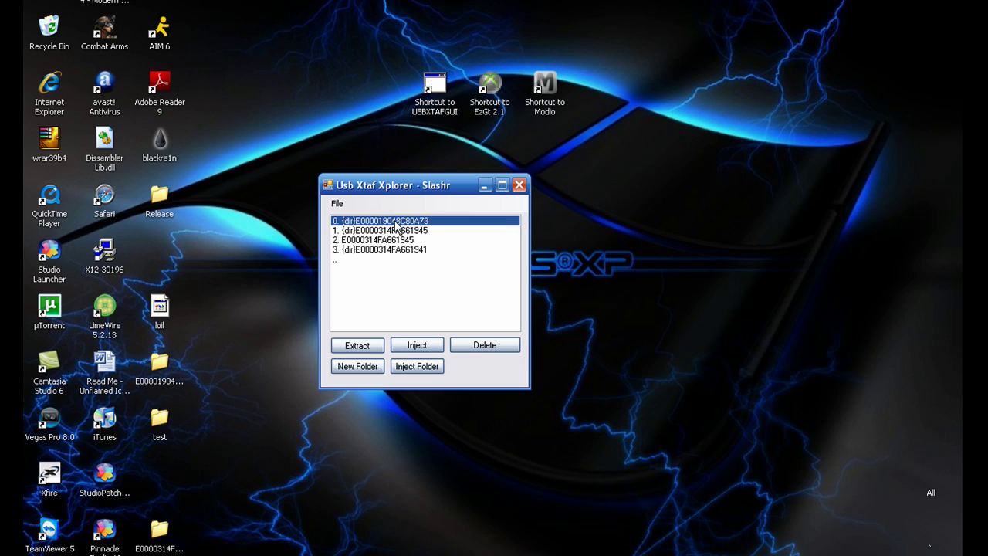
double_click(396, 224)
double_click(369, 224)
double_click(369, 224)
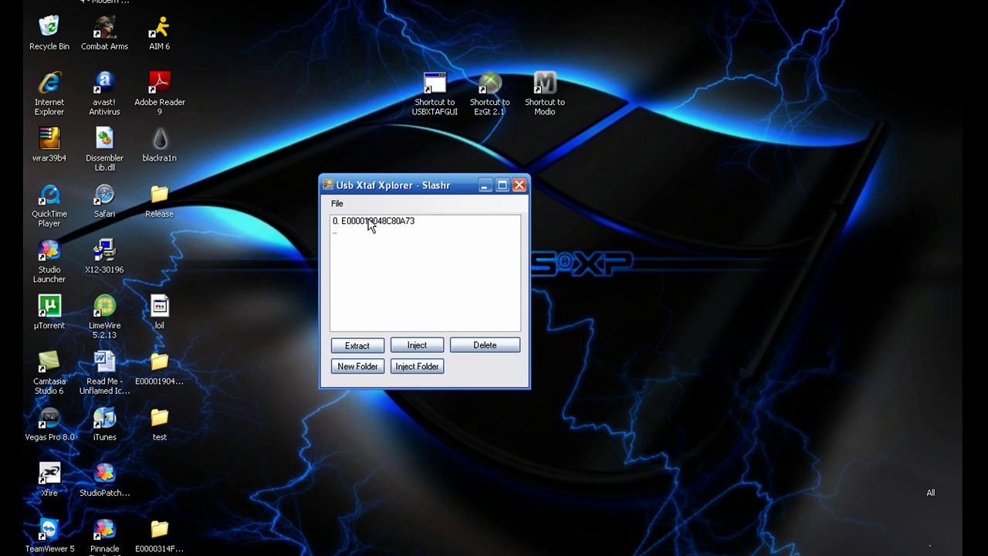
Step: Extract the E000019048C80A73 file to the Desktop and reposition its icon there
click(379, 223)
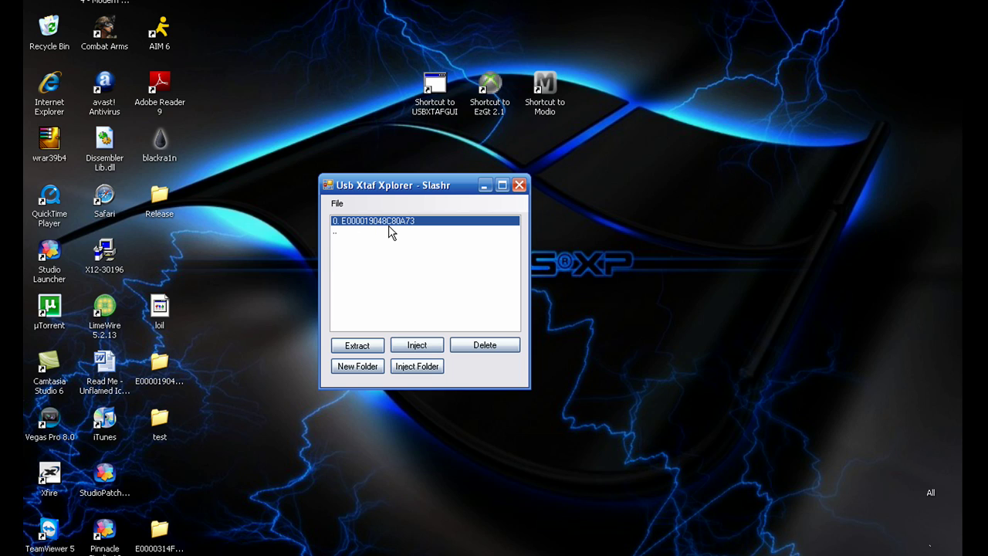
click(369, 344)
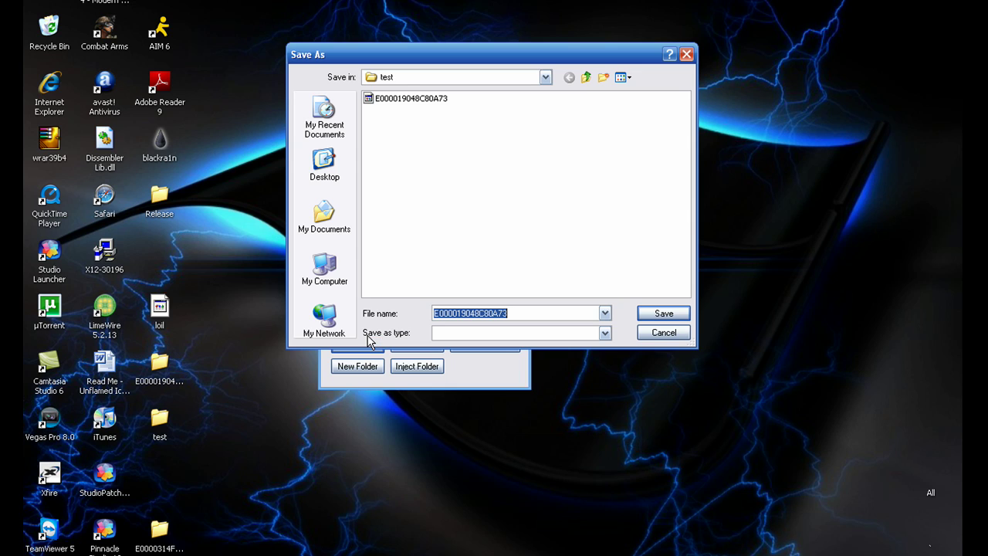
click(340, 158)
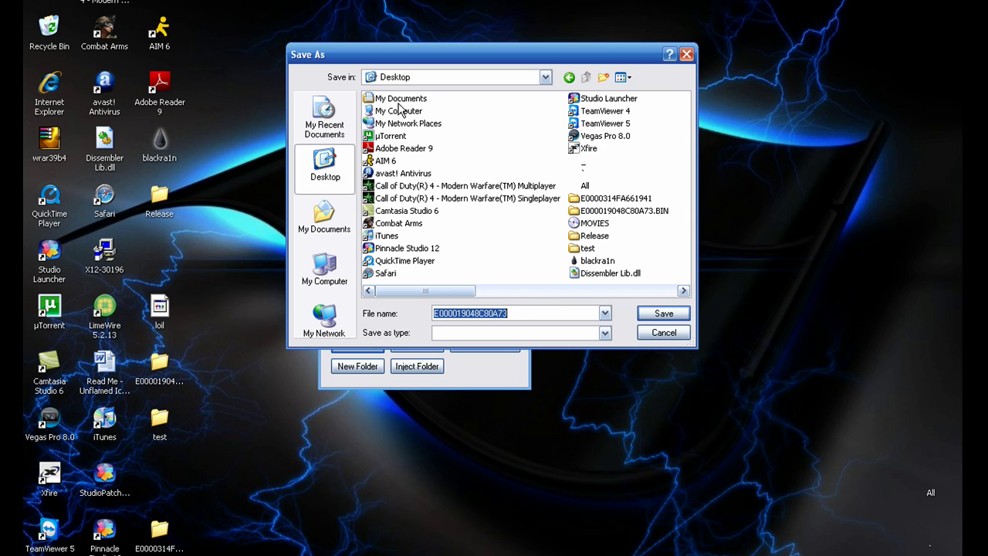
click(663, 315)
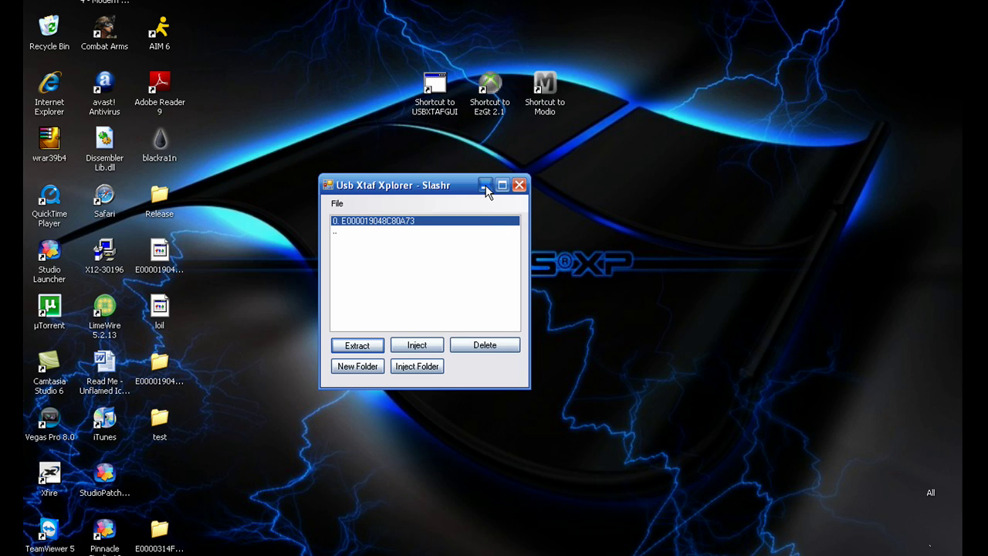
drag(176, 269, 685, 209)
click(616, 416)
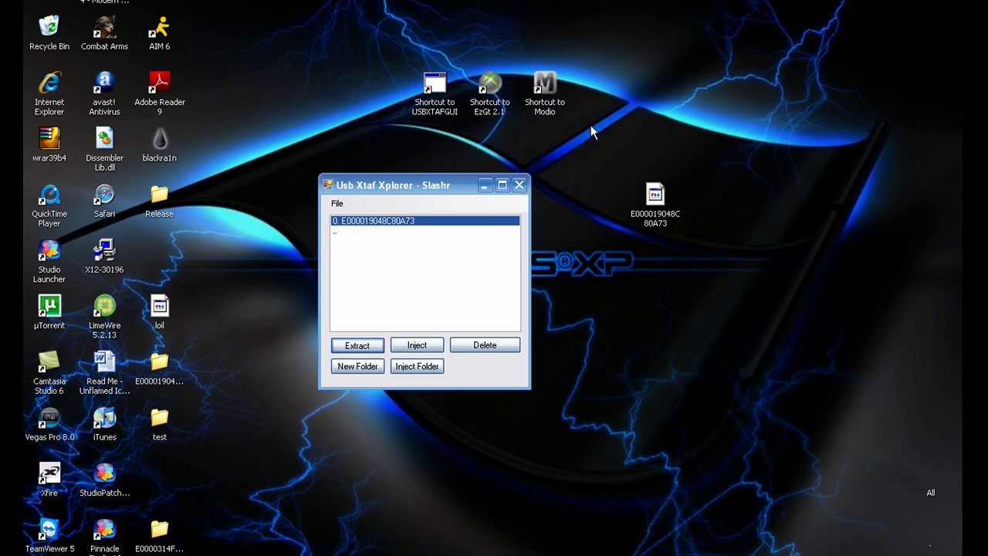
Step: Load the extracted E000019048C80A73 file into Modio, then close Modio and Usb Xtaf Xplorer
double_click(554, 90)
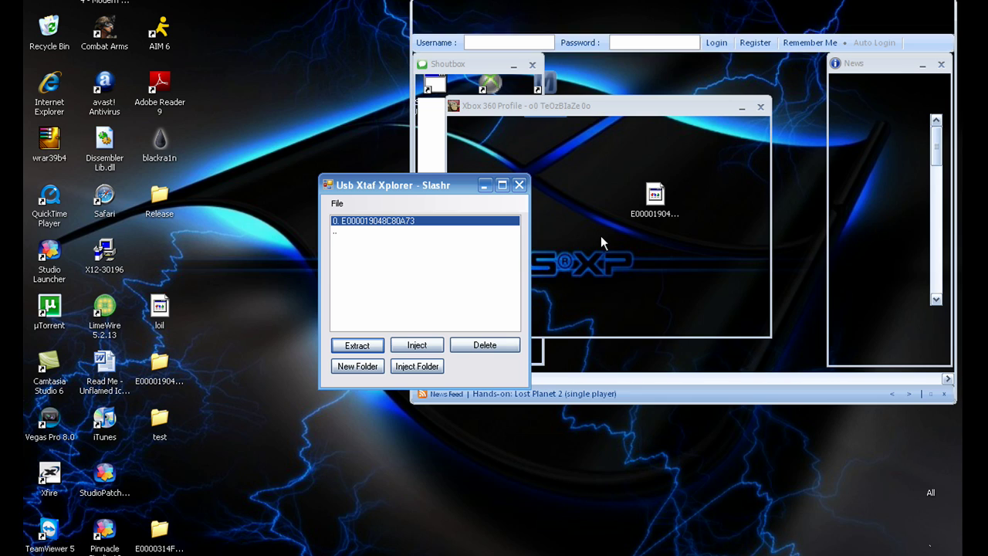
drag(662, 9, 330, 2)
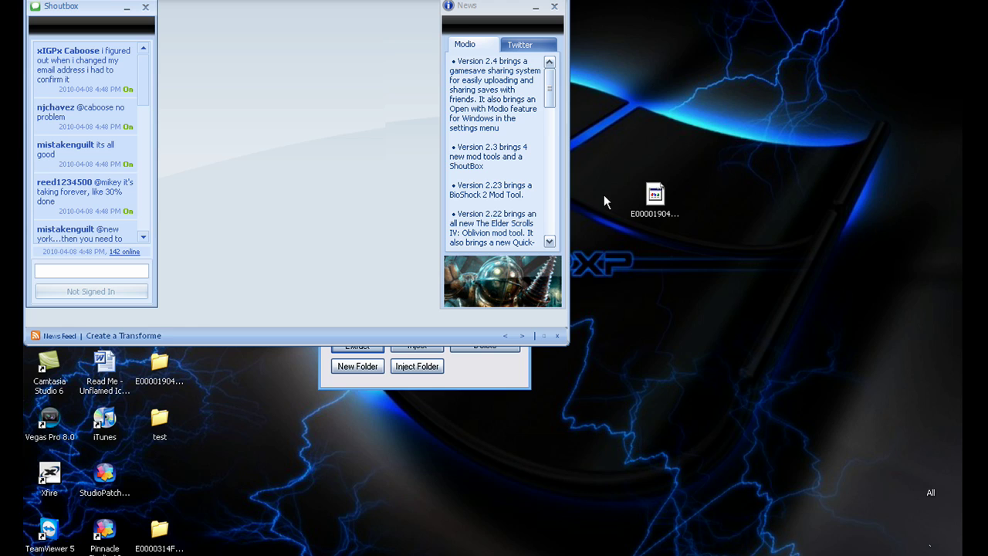
drag(654, 193, 337, 128)
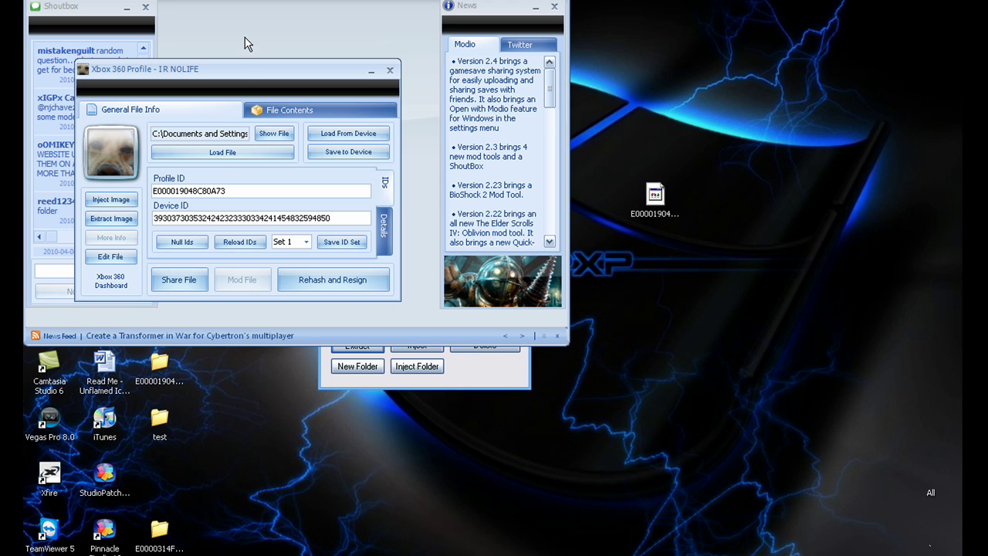
drag(247, 39, 363, 44)
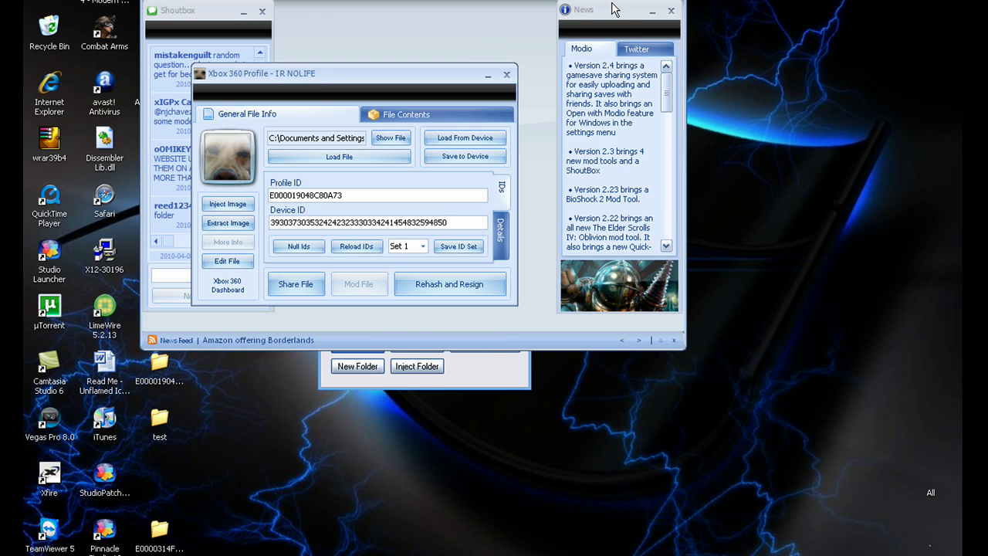
click(506, 74)
click(518, 184)
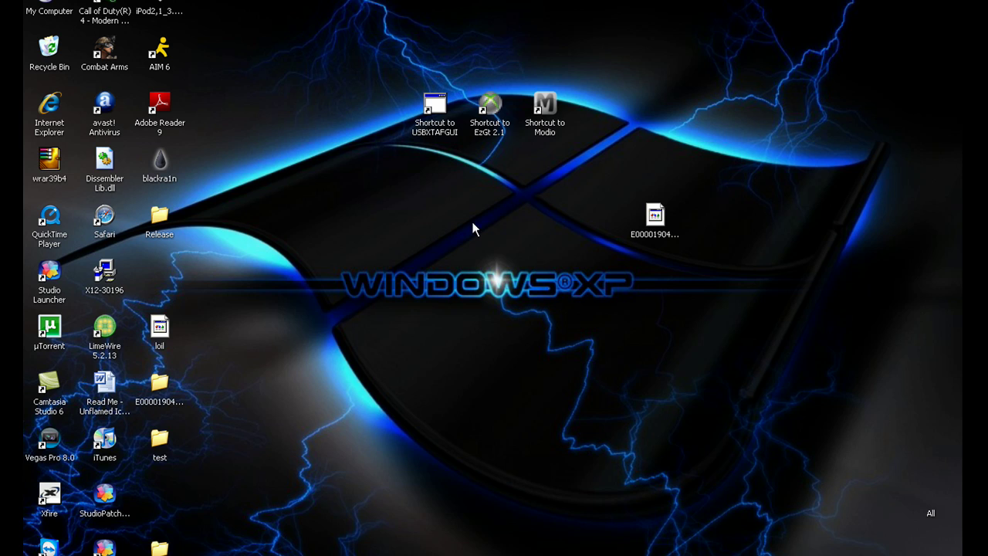
Step: Launch EzGt 2.1 and open the E000019048C80A73 profile from the Desktop
double_click(492, 108)
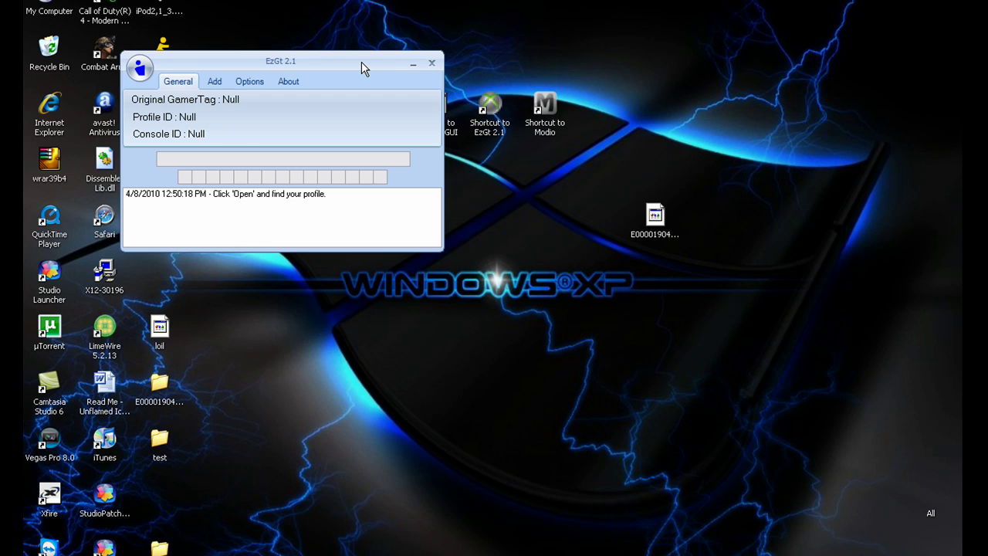
drag(327, 59, 454, 189)
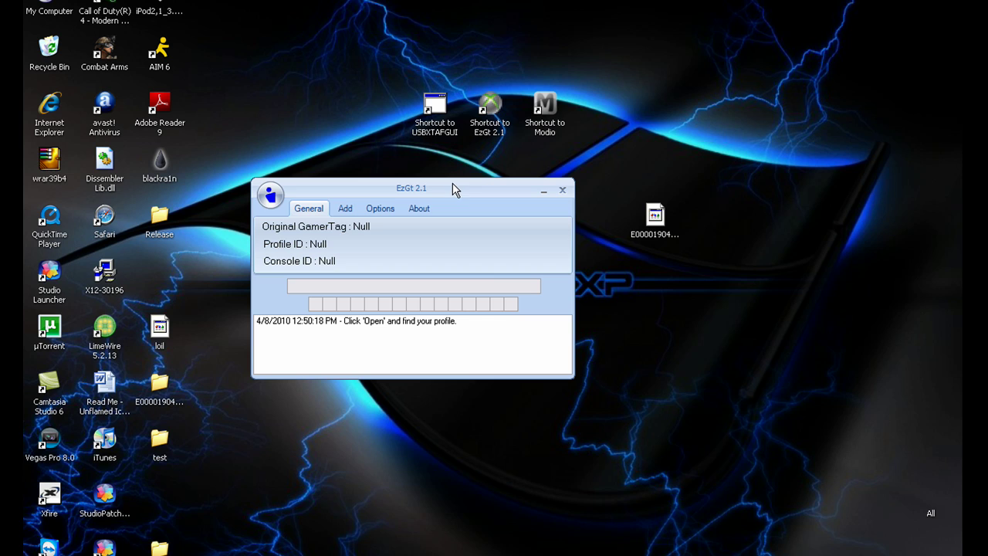
click(270, 196)
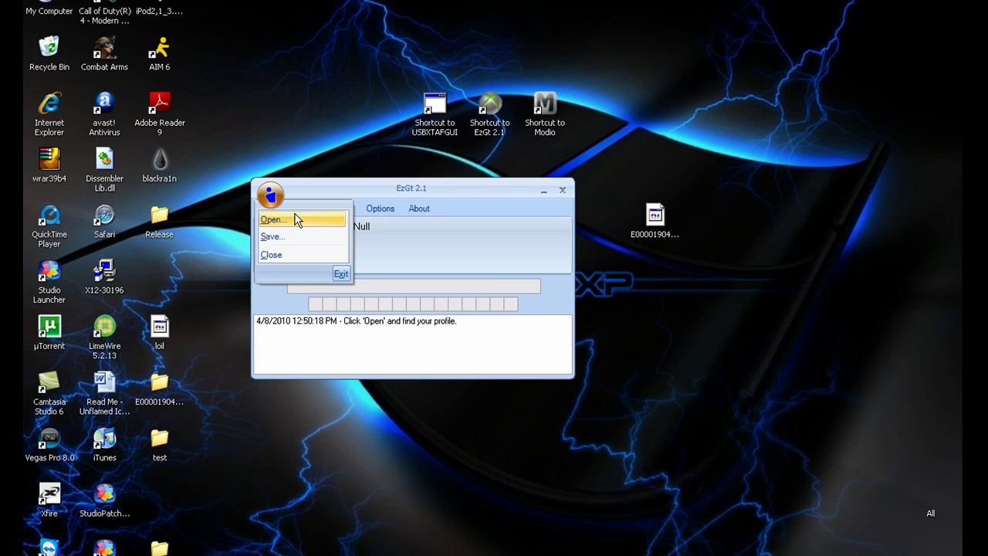
click(287, 221)
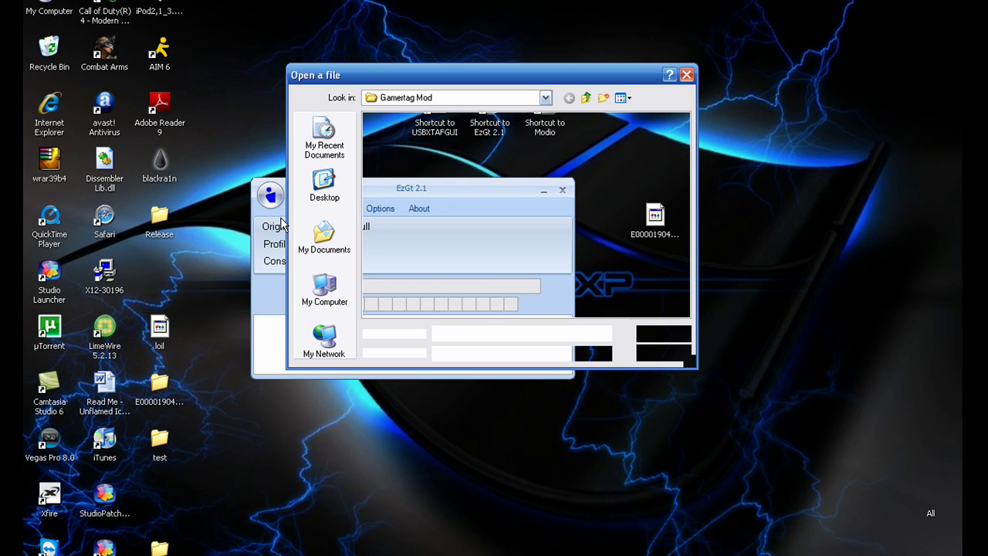
drag(467, 77, 378, 164)
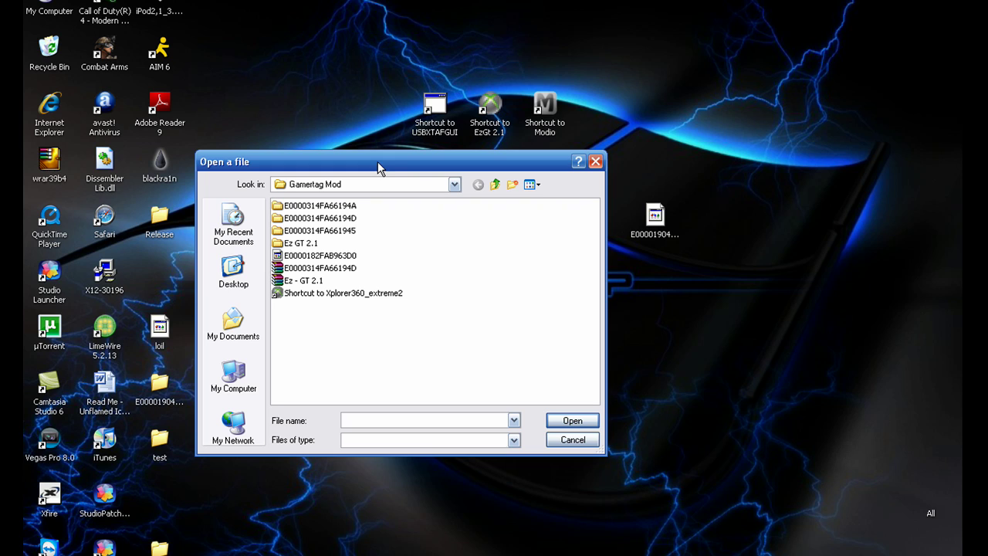
click(251, 297)
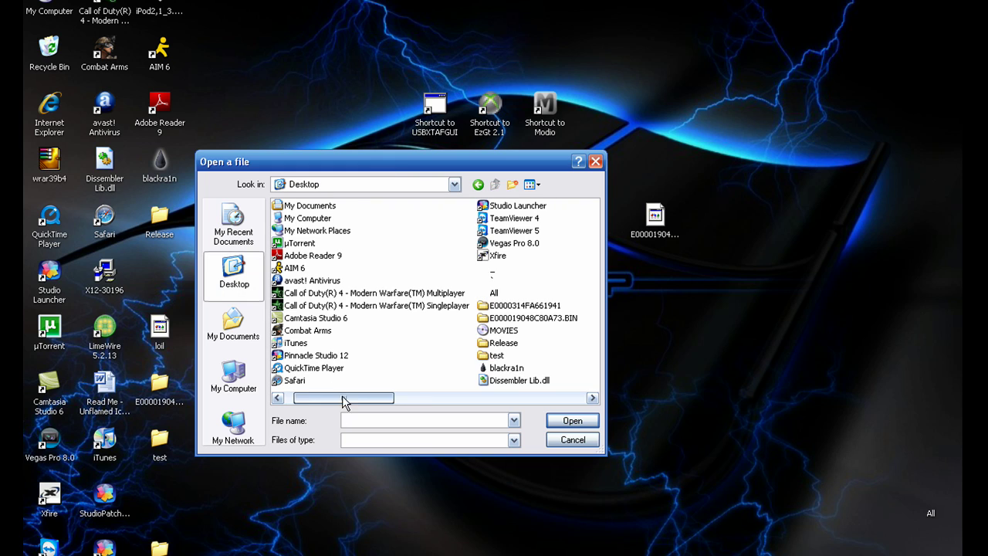
drag(359, 401, 429, 400)
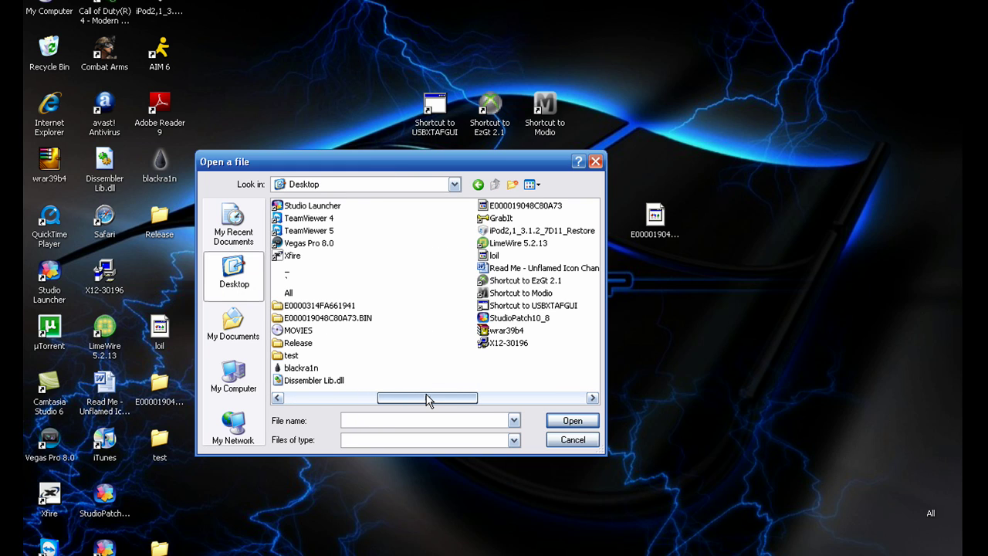
click(526, 207)
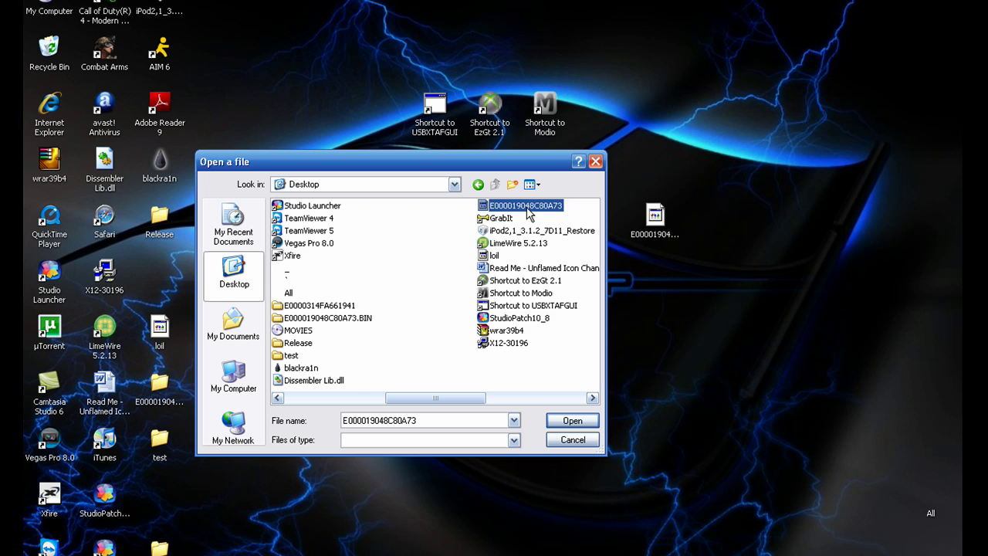
click(563, 423)
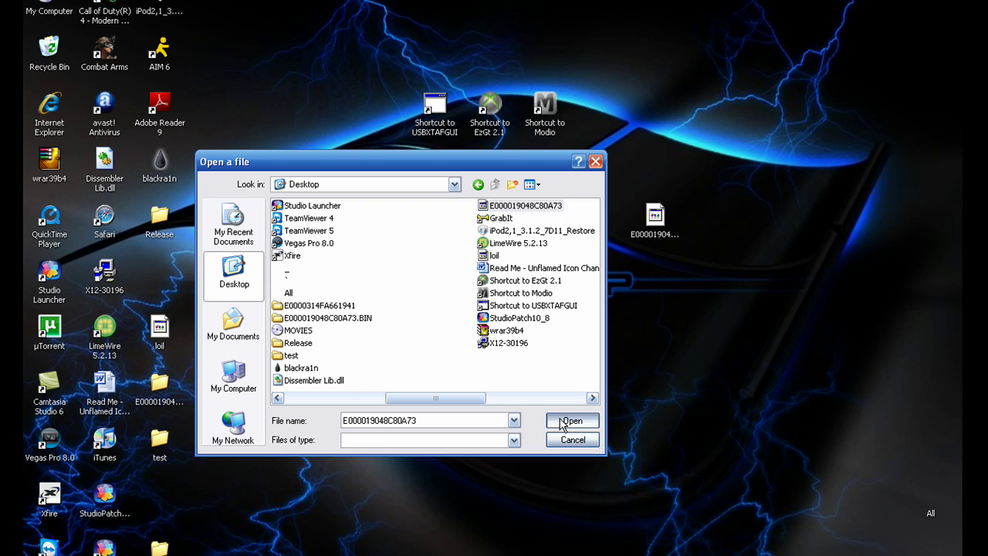
Step: Clear the gamertag I R NOLIFE and enter 'Kool - Aid' after discarding a first attempt
triple_click(377, 284)
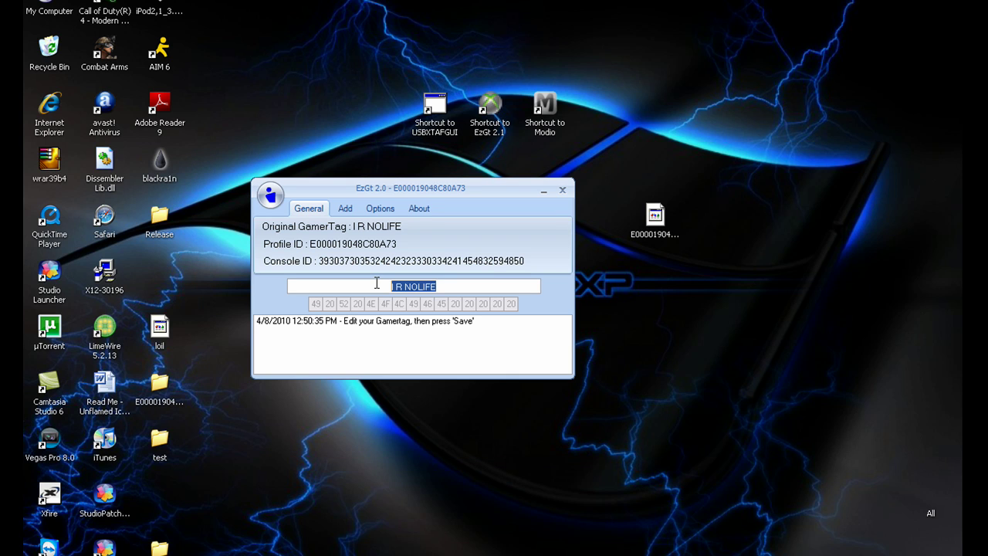
key(BackSpace)
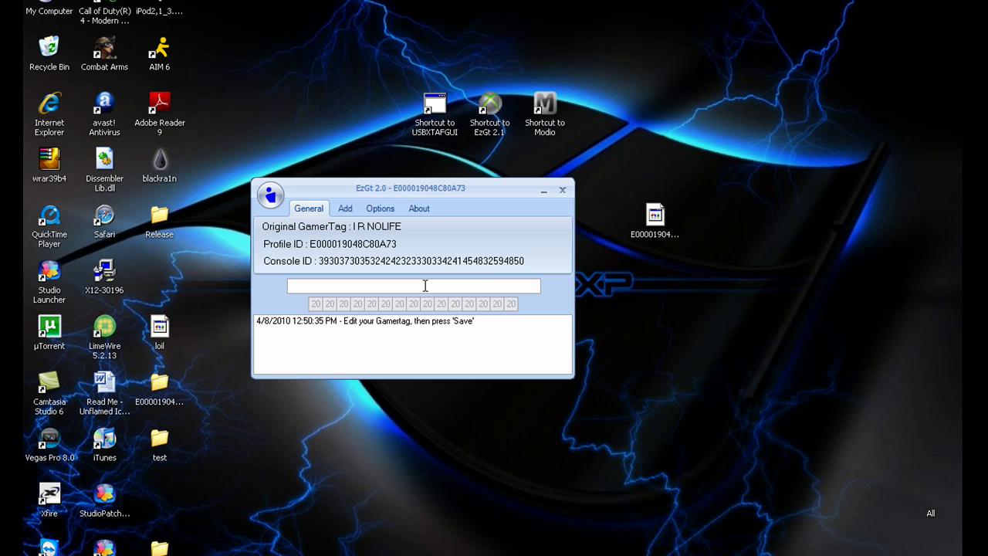
text(Shroud)
key(BackSpace)
key(BackSpace)
key(BackSpace)
key(BackSpace)
key(BackSpace)
key(BackSpace)
text(Kool - Aid)
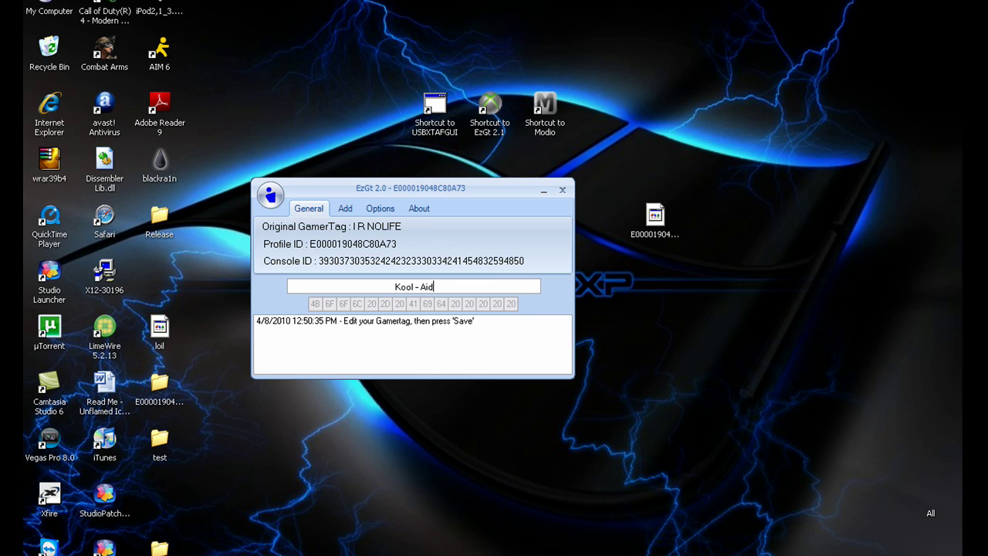
Step: Choose 2 as the modded profile number and save the profile to the Desktop
click(378, 213)
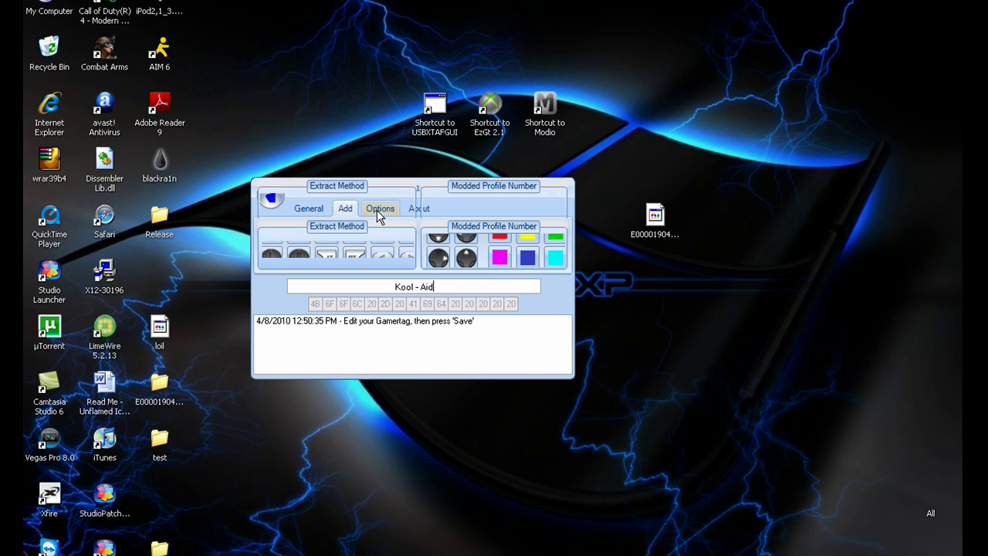
click(531, 250)
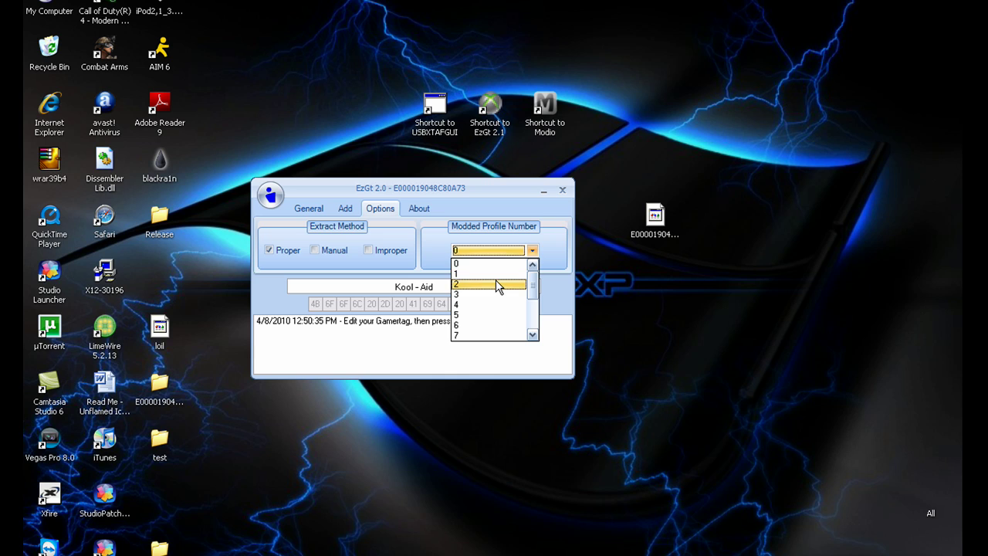
click(497, 288)
click(270, 196)
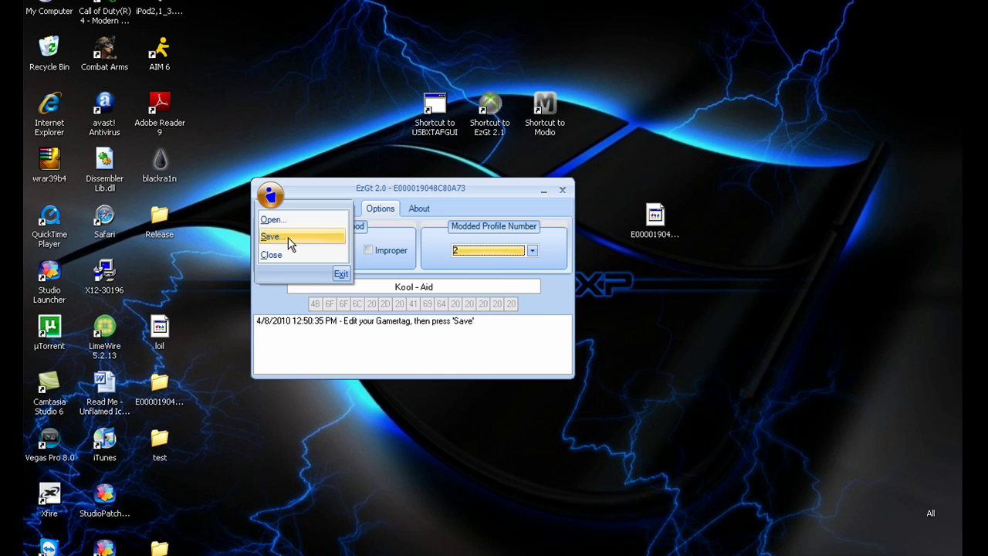
click(287, 238)
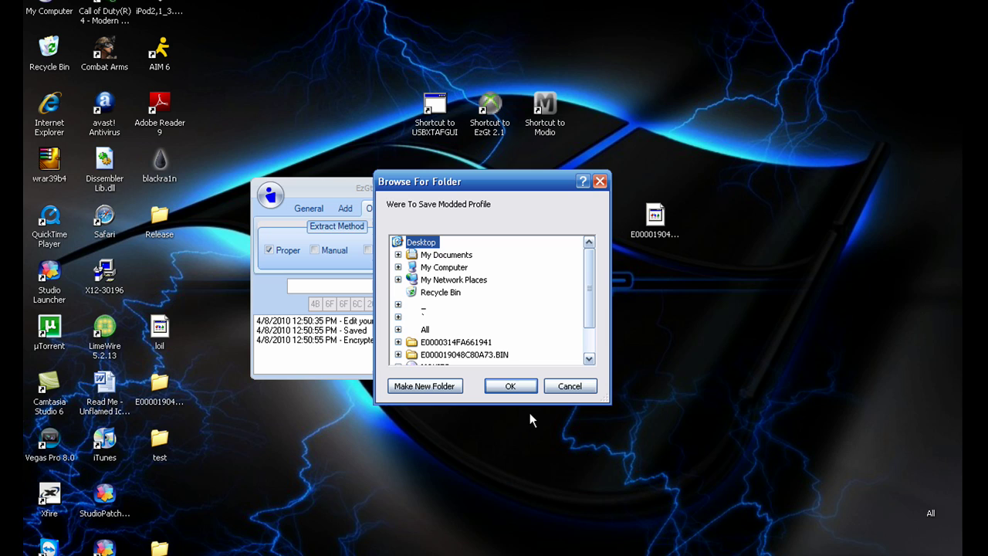
click(512, 388)
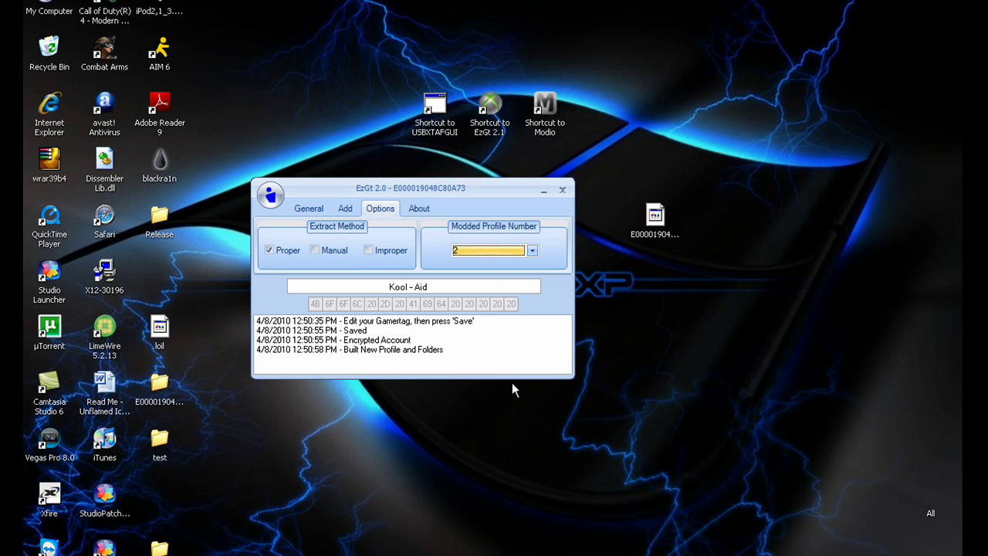
Step: Close EzGt and move the new E0000314FA661942 folder to mid-desktop
click(548, 186)
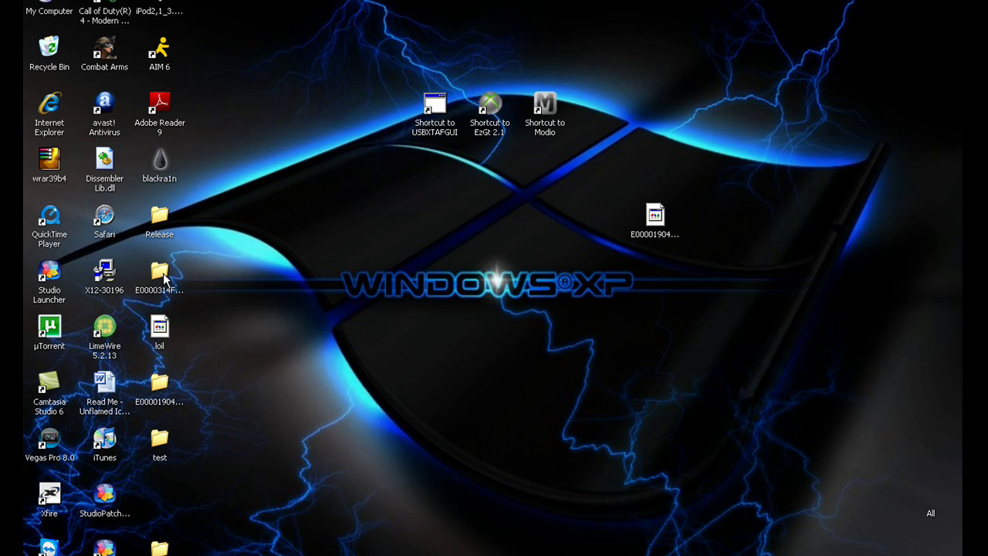
drag(164, 275, 550, 386)
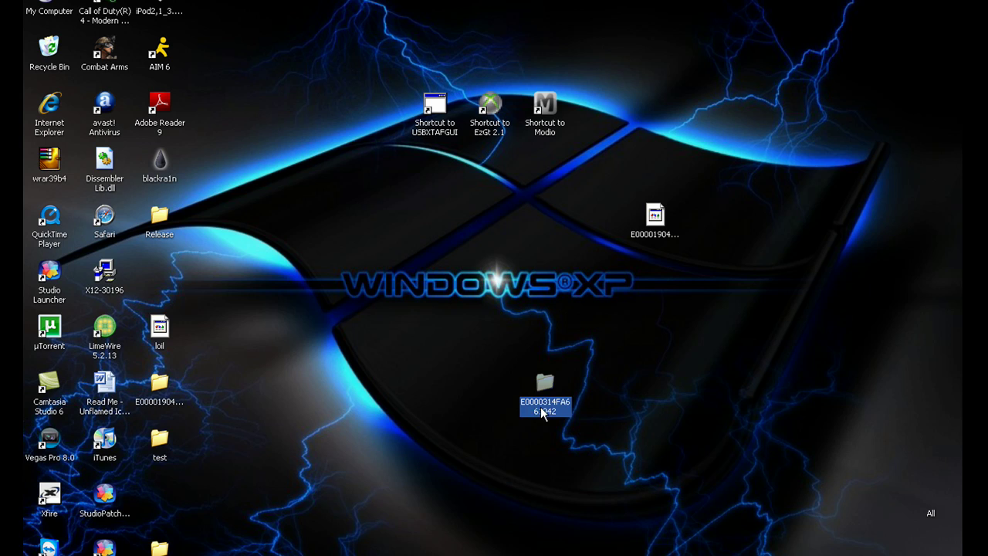
drag(458, 342, 608, 449)
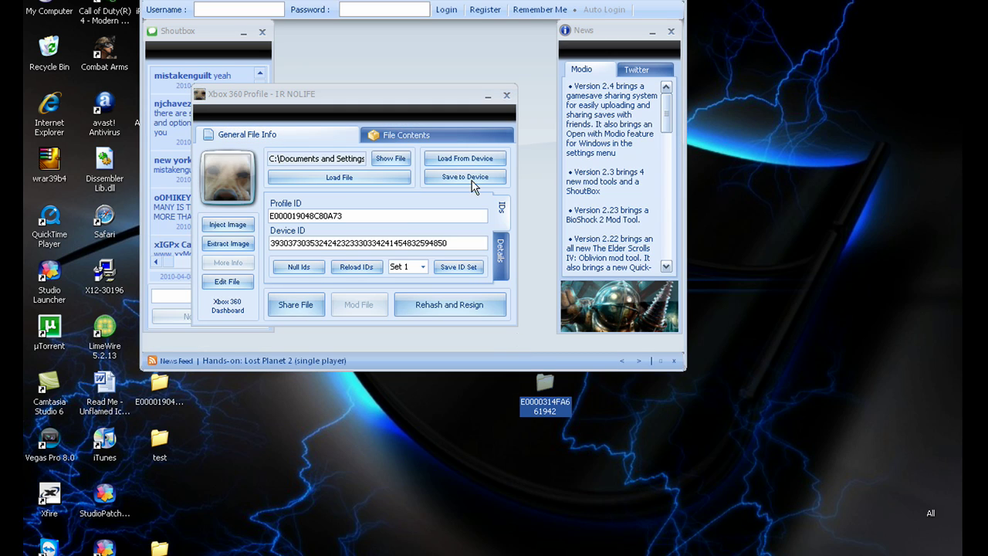
Step: Close the old profile in Modio and open E0000314FA661942\FFFE07D1\00010000 beside it
click(507, 94)
double_click(545, 385)
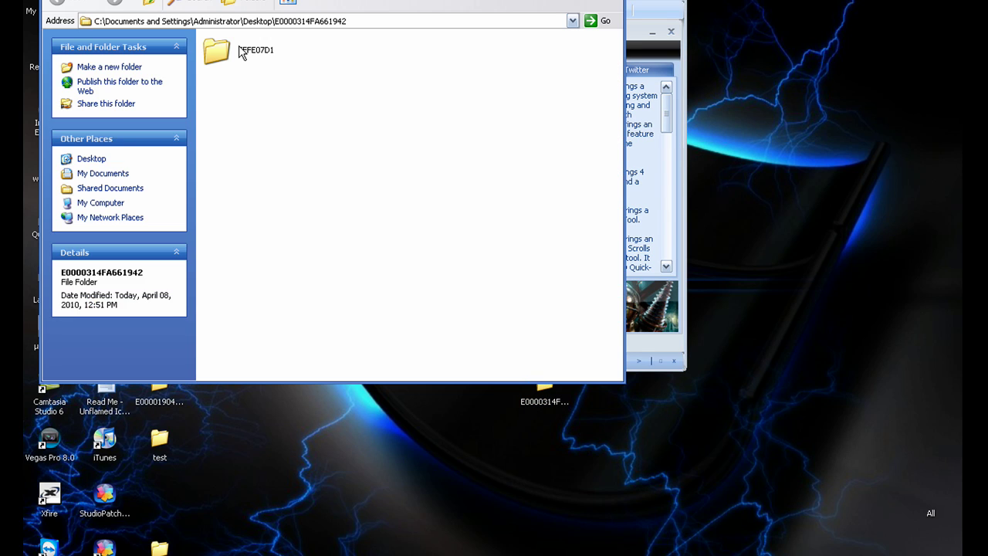
double_click(240, 51)
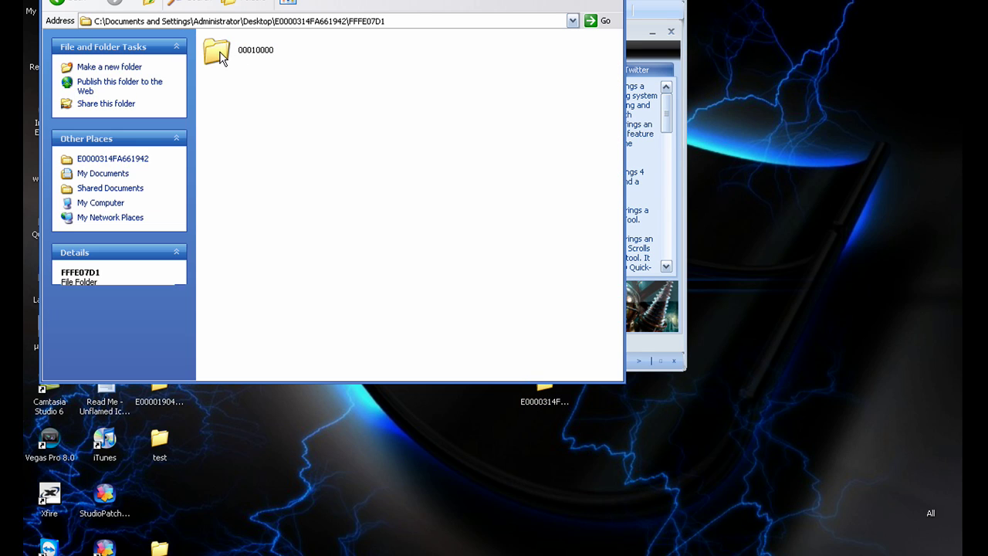
double_click(218, 52)
drag(272, 0, 456, 270)
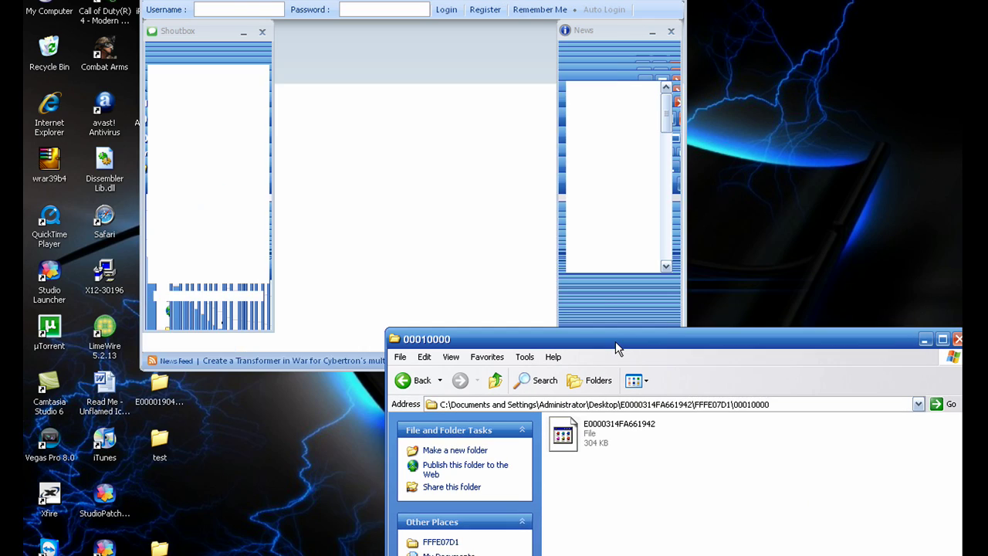
drag(616, 341, 609, 329)
Step: Load the Kool - Aid profile file into Modio, rehash and resign it, and minimise both windows
drag(566, 427, 347, 161)
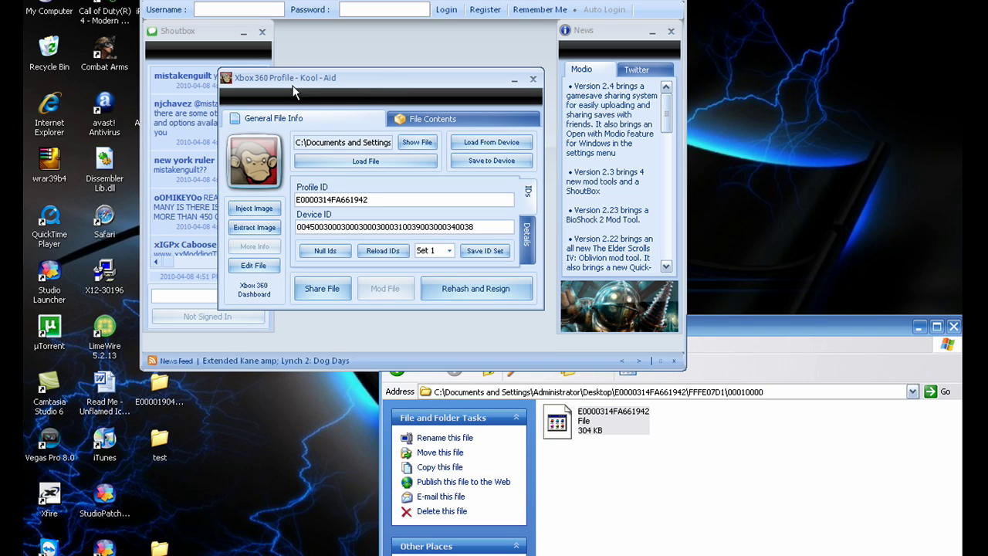
click(468, 295)
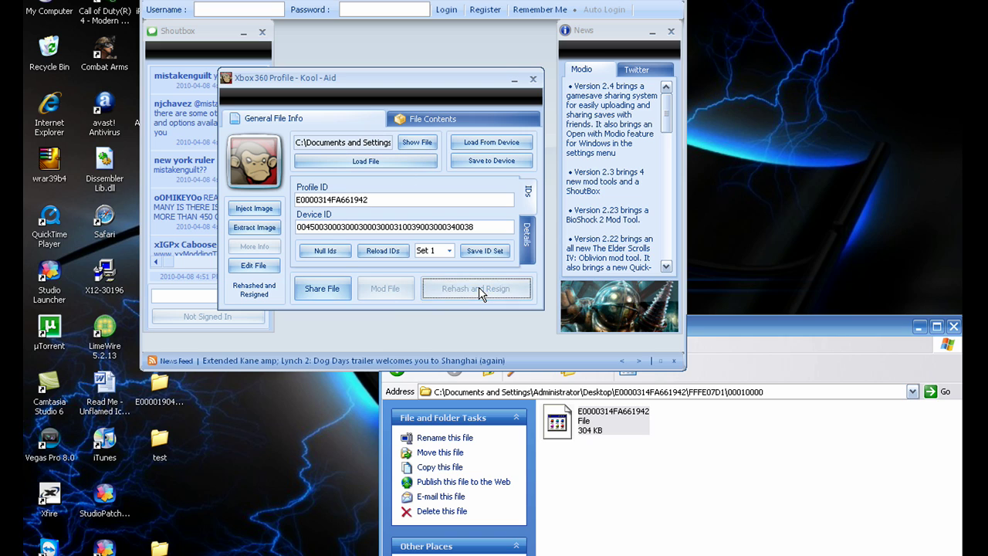
click(514, 79)
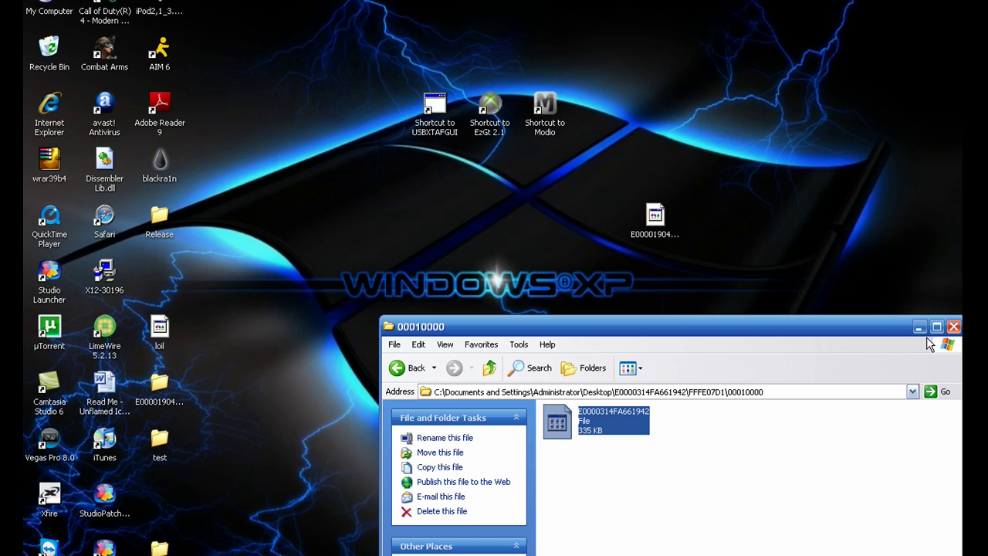
click(919, 327)
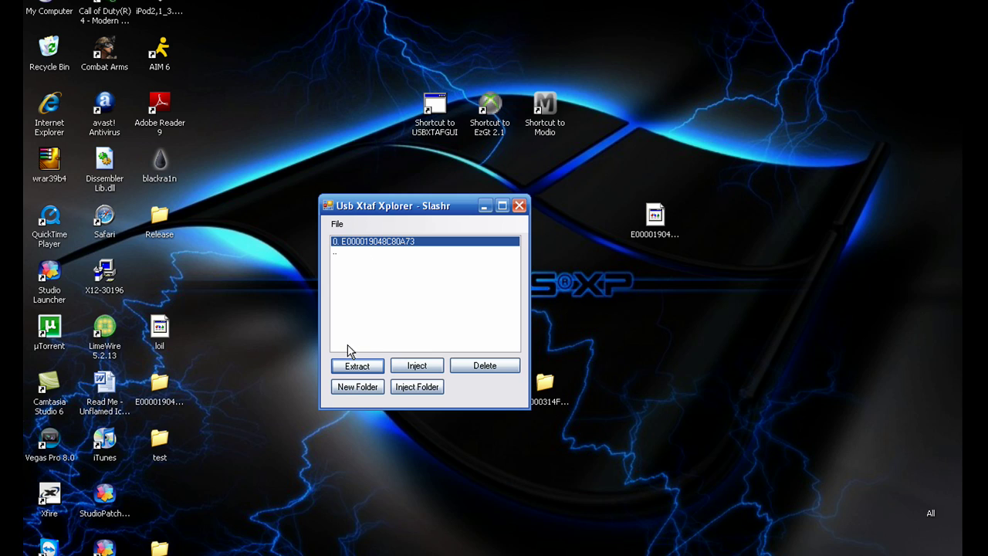
Step: Go up through the '..' parent entries and open the drive's Content folder
double_click(338, 255)
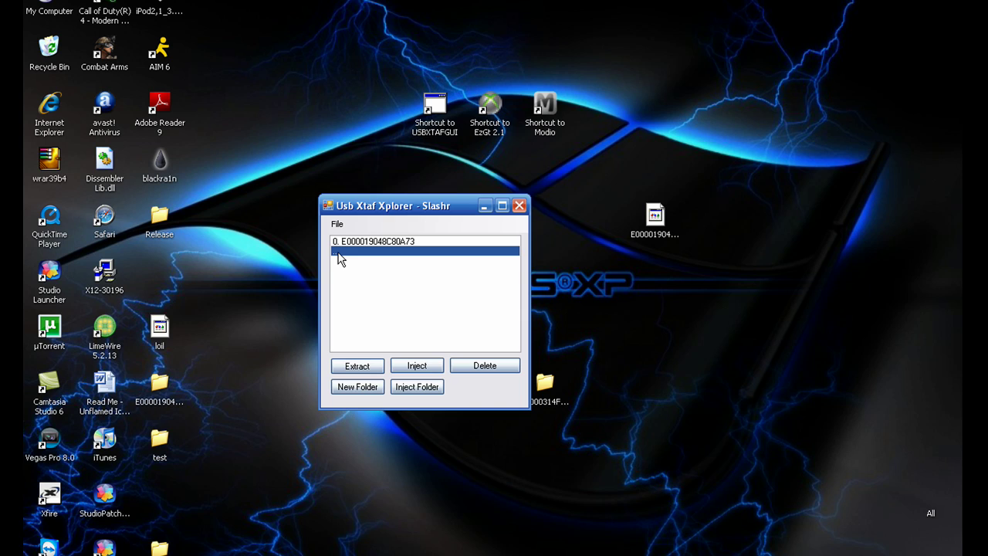
double_click(338, 254)
double_click(338, 255)
click(340, 281)
double_click(339, 282)
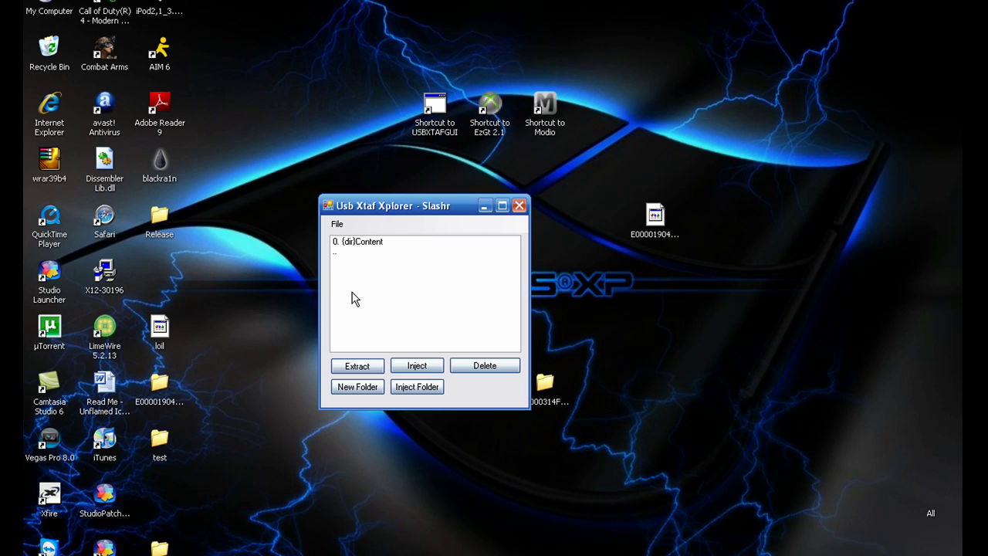
double_click(370, 246)
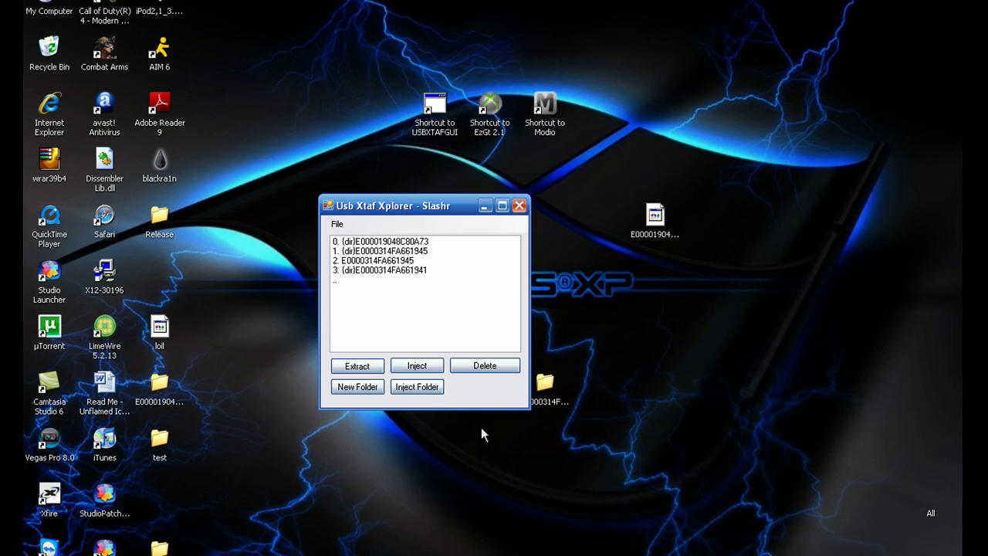
Step: Inject the Desktop folder E0000314FA661942 into the USB's Content directory
click(417, 388)
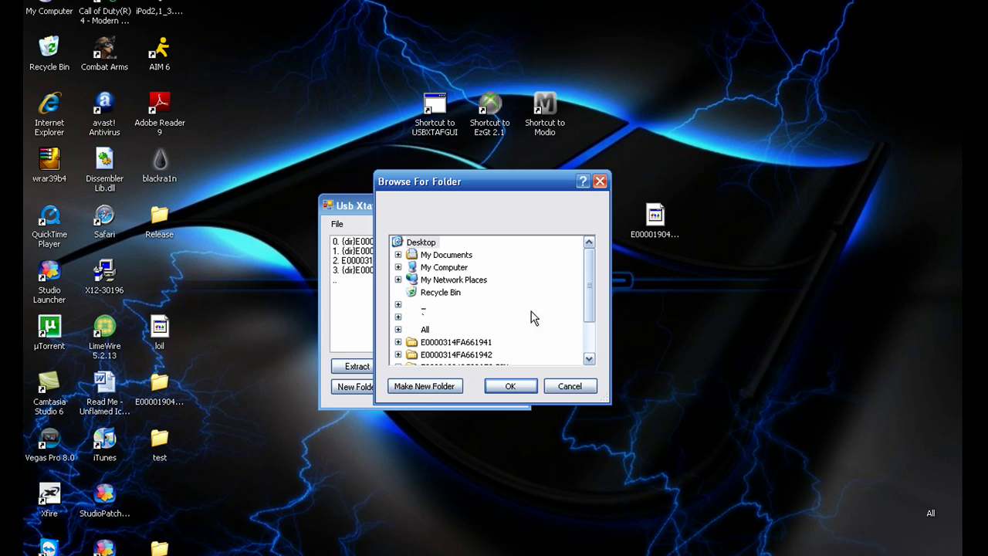
scroll(590, 317, down, 1)
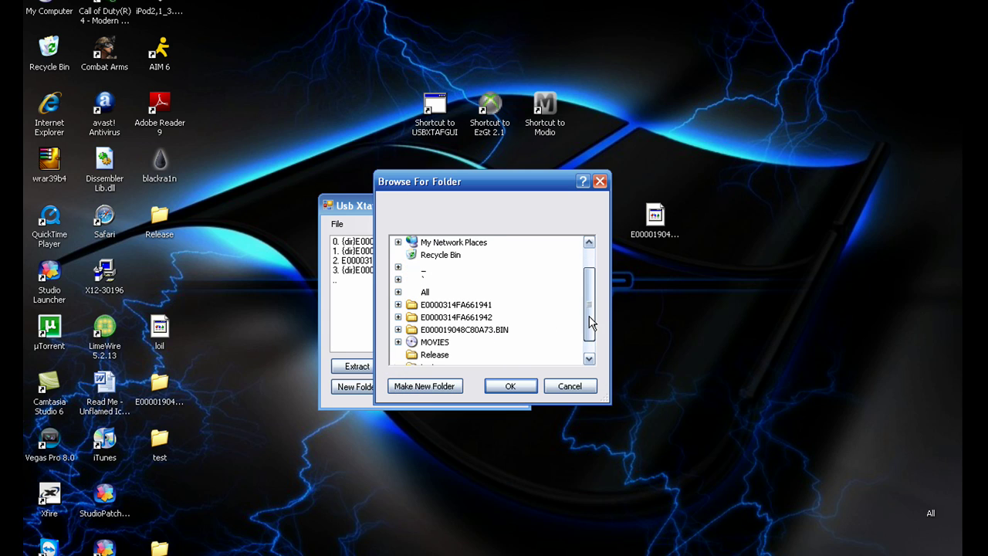
click(491, 323)
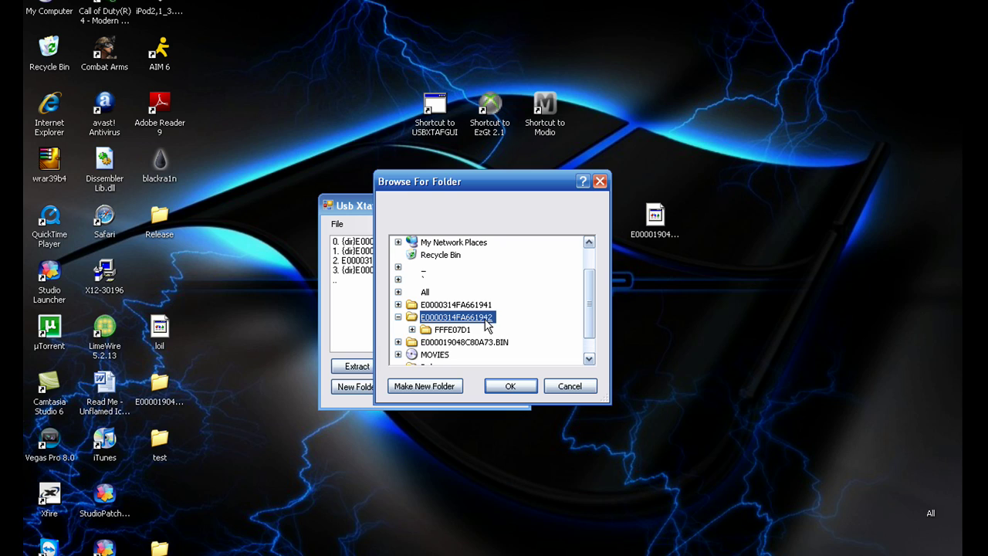
click(509, 389)
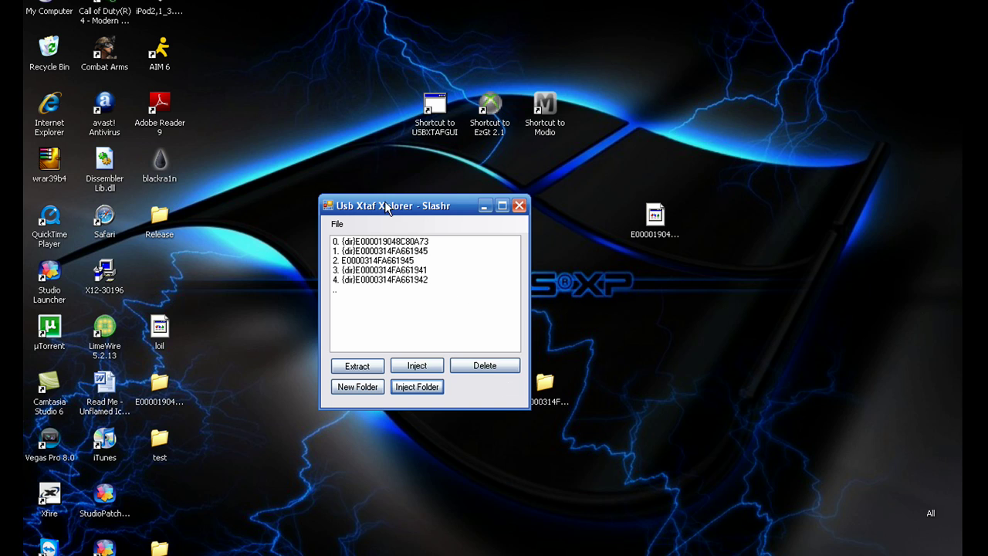
Step: Confirm the profile file sits inside E0000314FA661942's inner folder, then exit Usb Xtaf Xplorer
drag(402, 206, 343, 189)
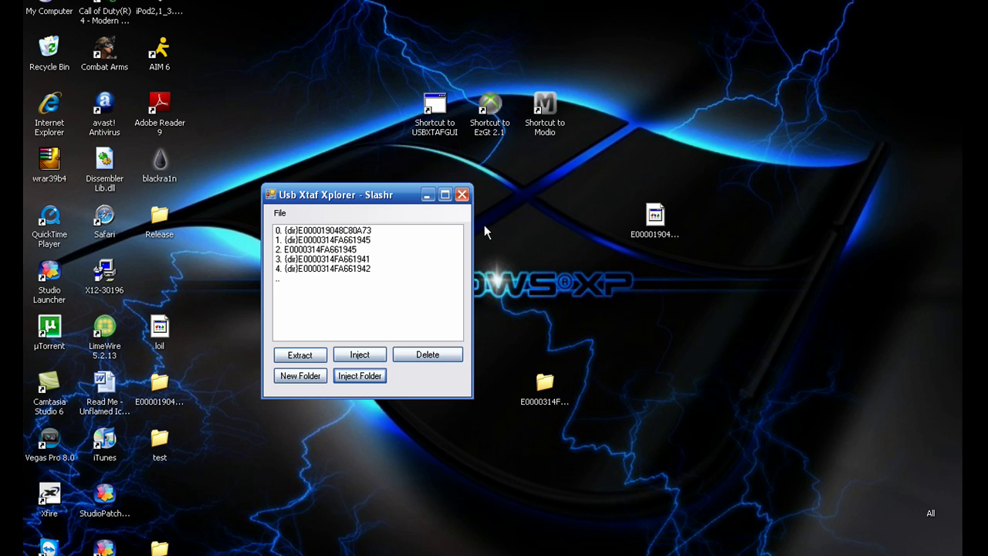
click(360, 268)
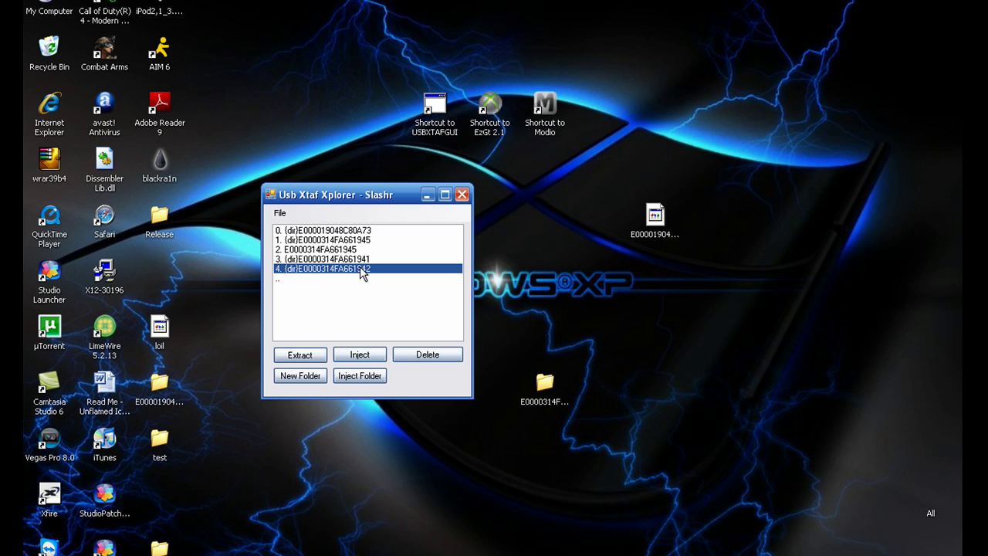
double_click(330, 268)
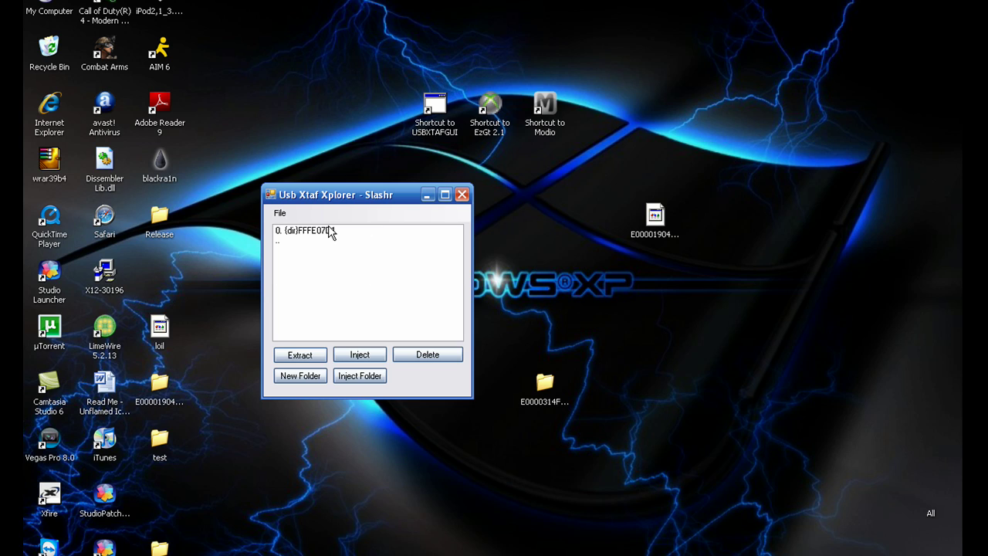
double_click(329, 230)
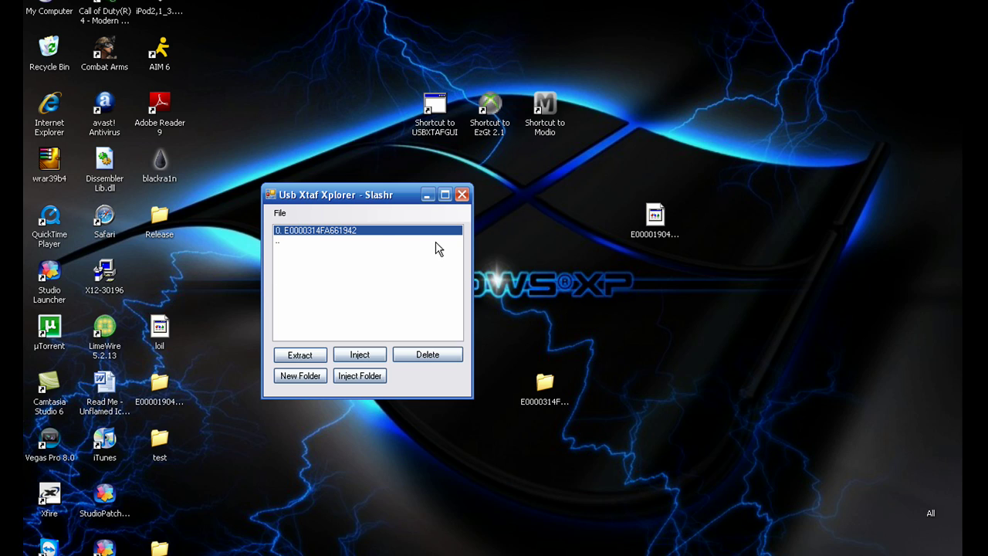
click(462, 193)
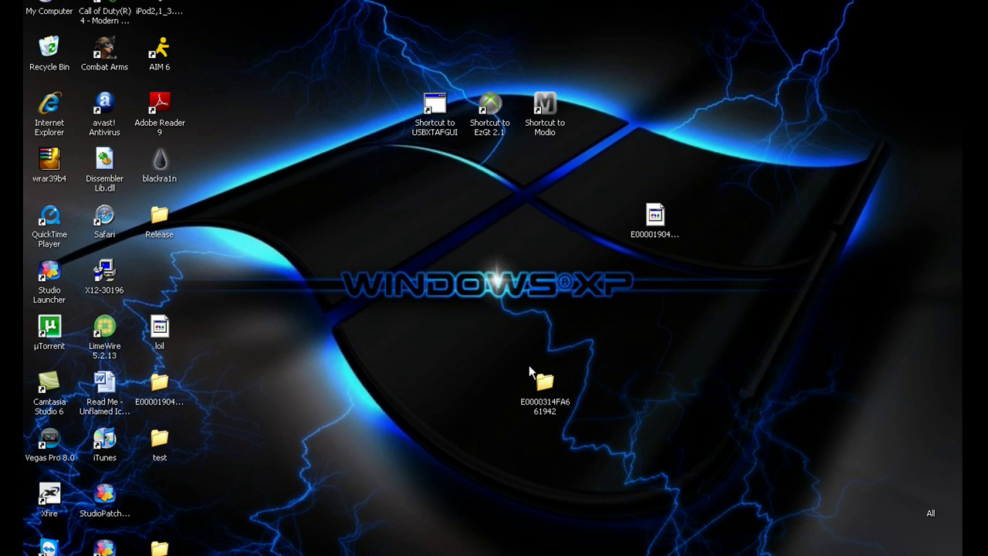
drag(324, 251, 631, 333)
drag(324, 249, 657, 336)
drag(301, 247, 670, 334)
drag(302, 243, 678, 329)
drag(295, 244, 680, 331)
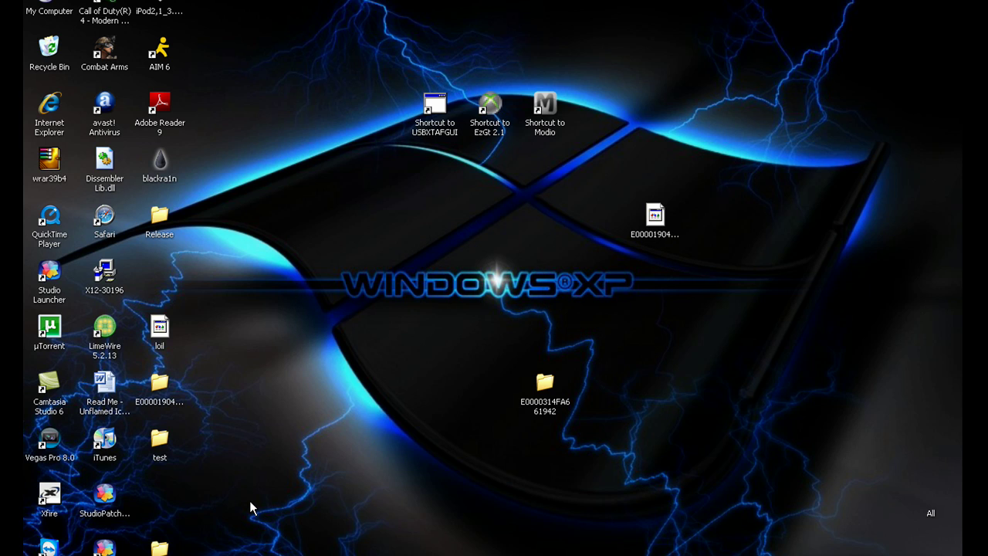